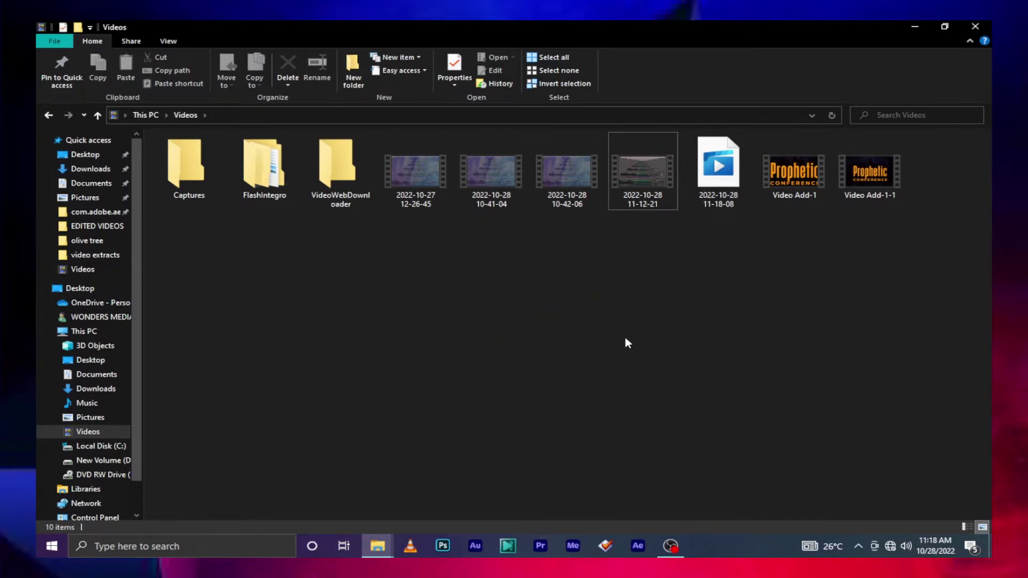
Step: Minimize the File Explorer window showing the Videos folder to reveal the desktop
click(915, 26)
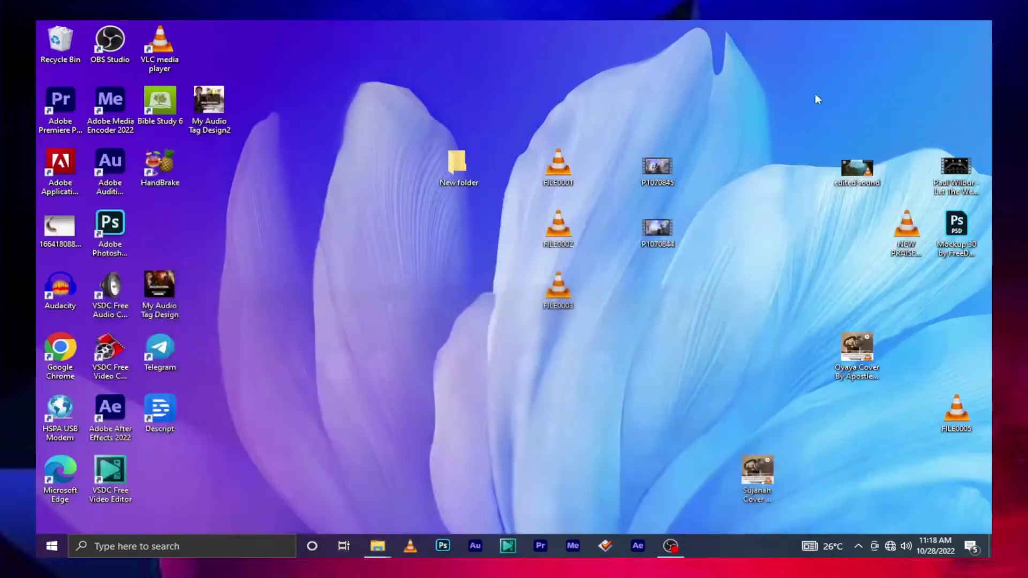
right_click(762, 165)
click(798, 218)
right_click(330, 256)
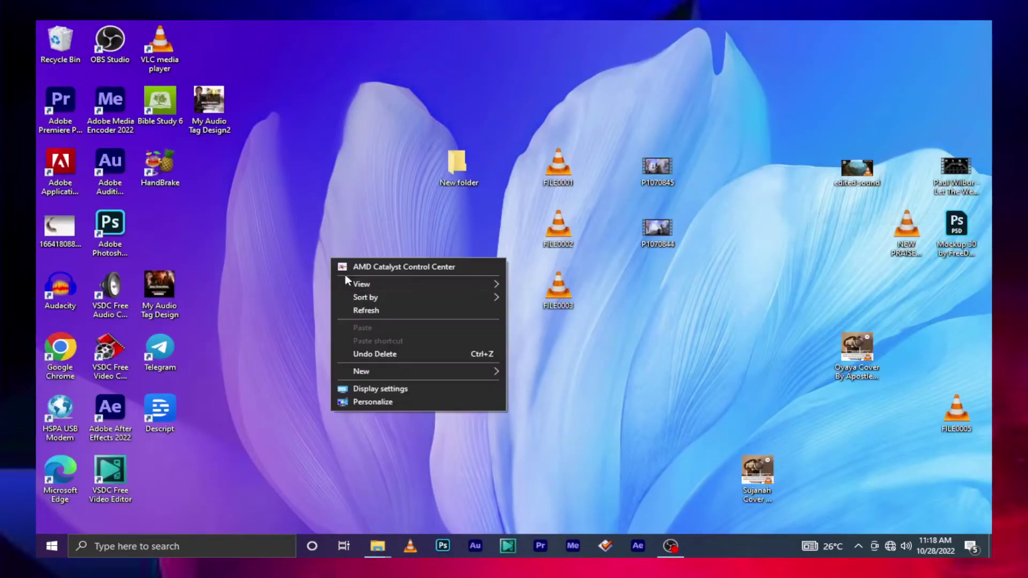
click(365, 312)
right_click(303, 188)
click(356, 247)
right_click(287, 213)
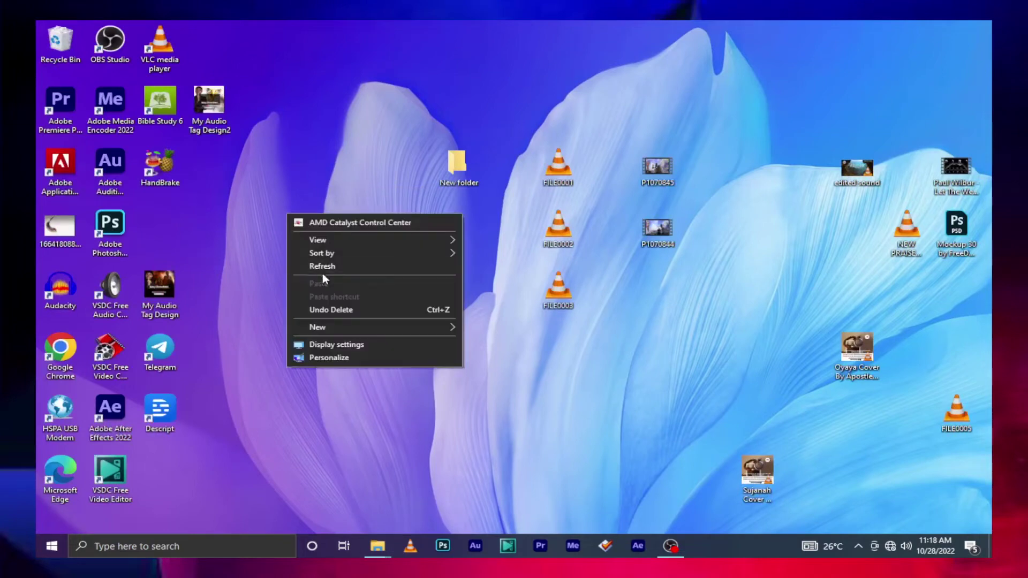
click(321, 265)
right_click(317, 237)
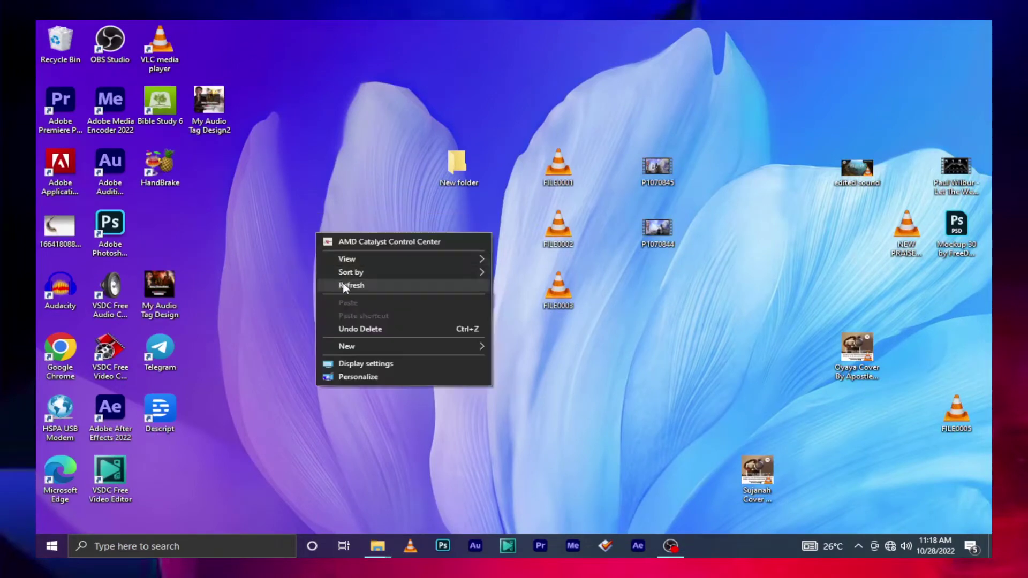
click(342, 284)
right_click(312, 223)
click(345, 274)
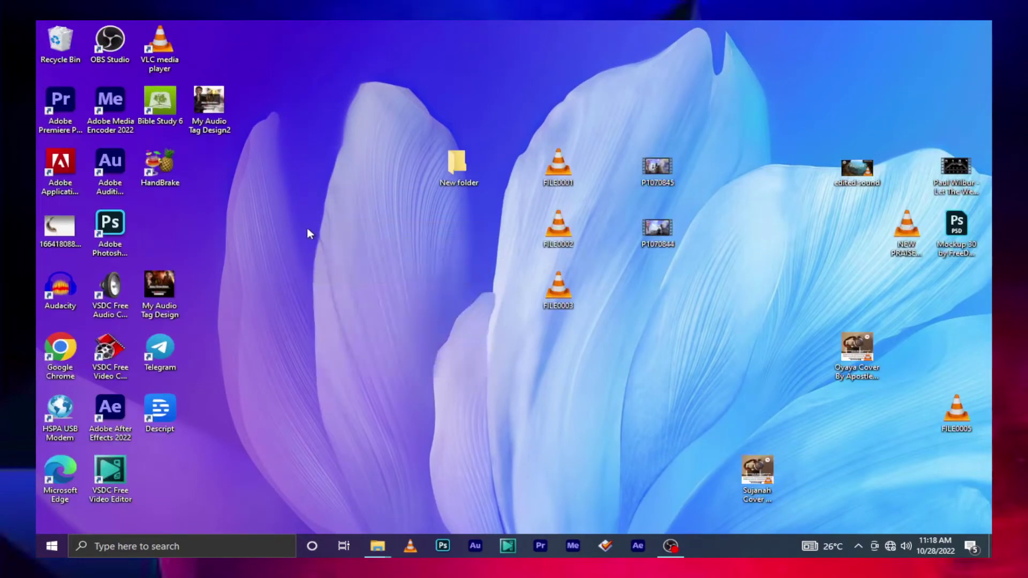
right_click(307, 227)
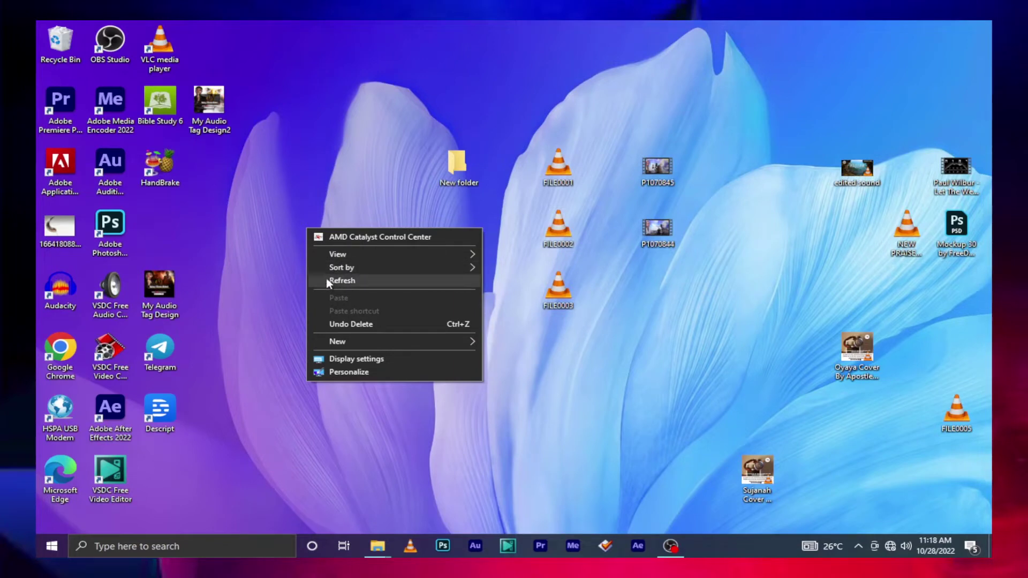
click(333, 282)
right_click(281, 242)
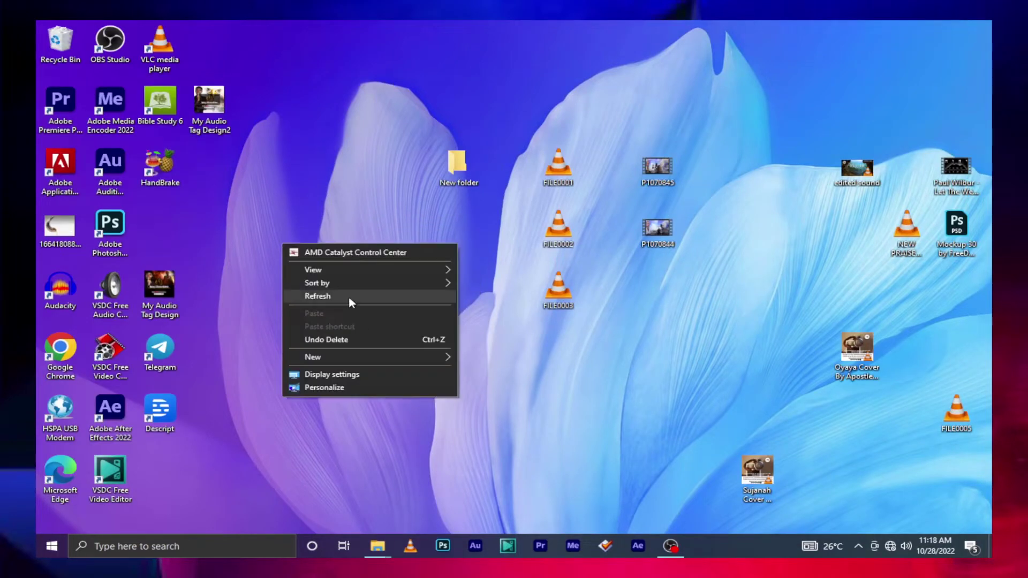
click(348, 297)
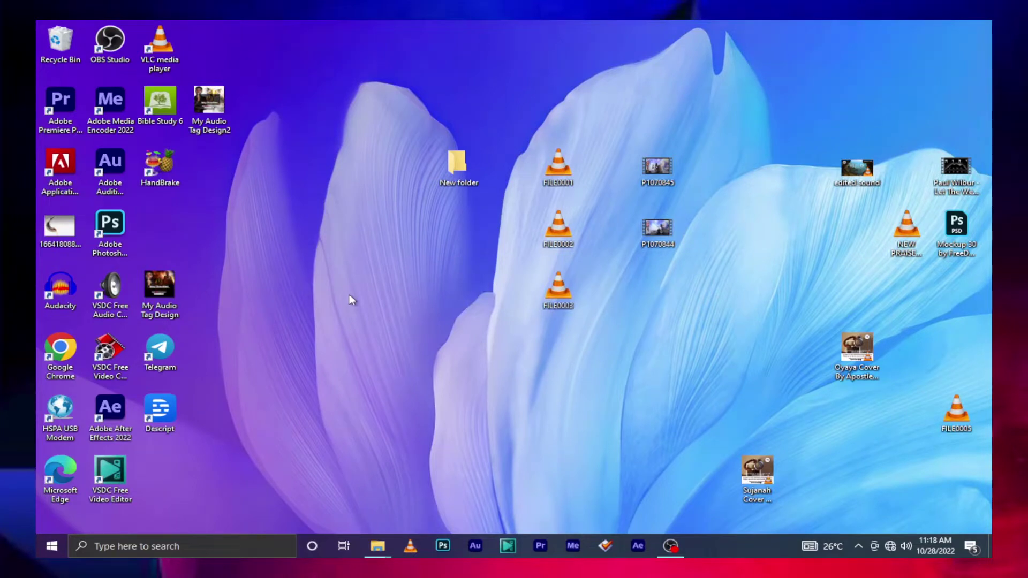
right_click(348, 210)
click(378, 265)
right_click(334, 237)
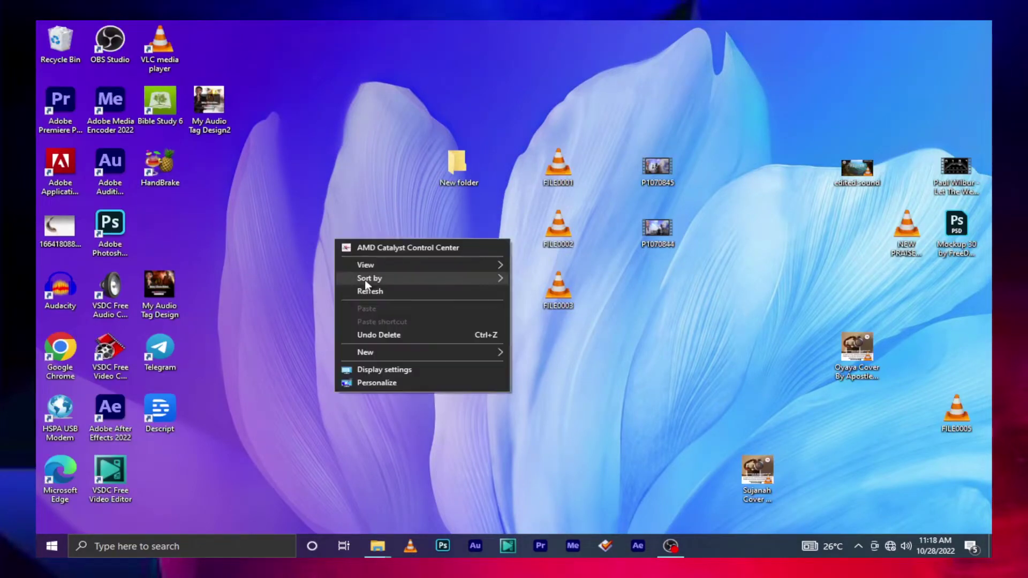
click(364, 290)
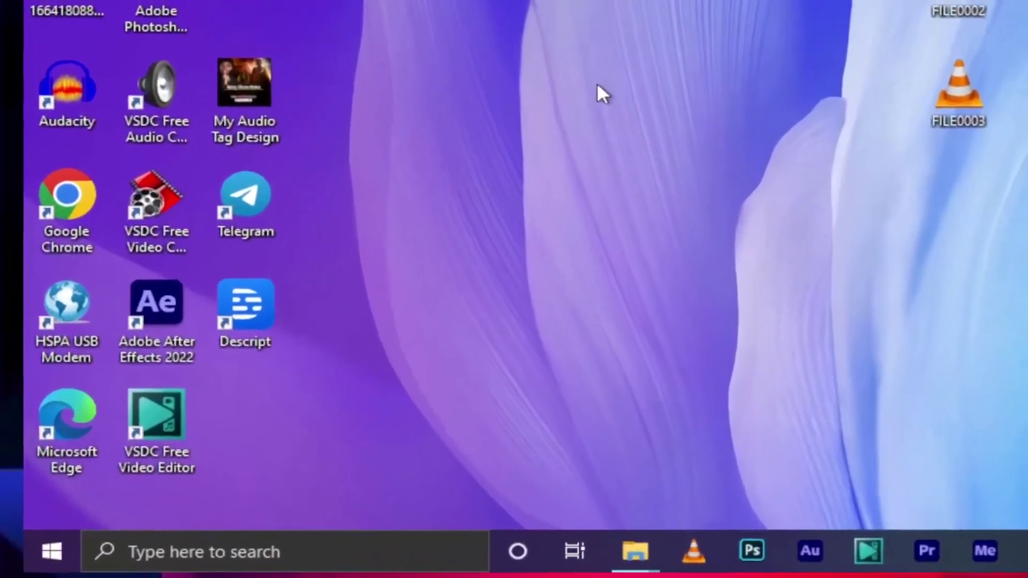
Step: Refresh the desktop, then search the Start menu for 'contr' and open Control Panel
right_click(594, 81)
click(649, 172)
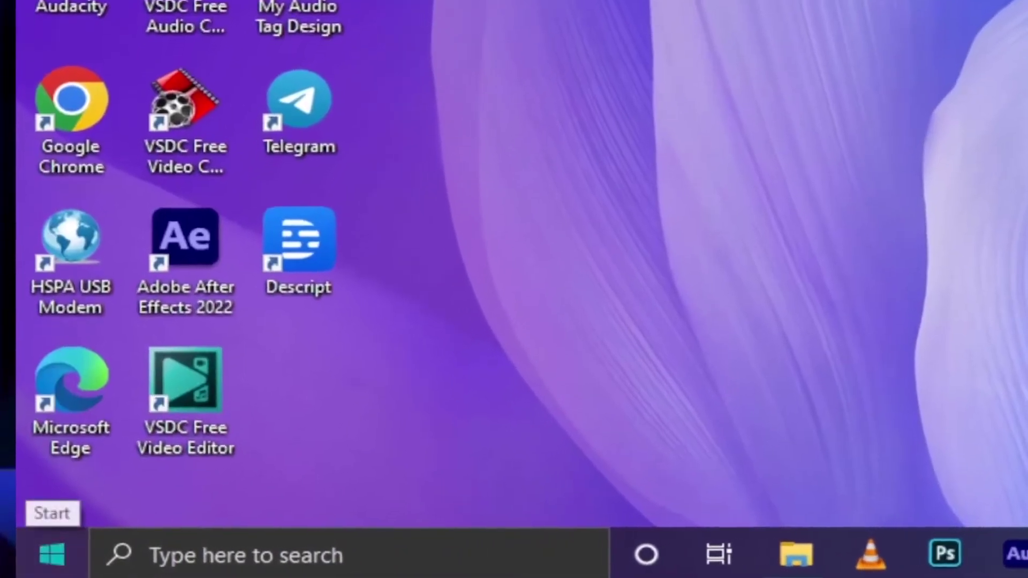
click(52, 554)
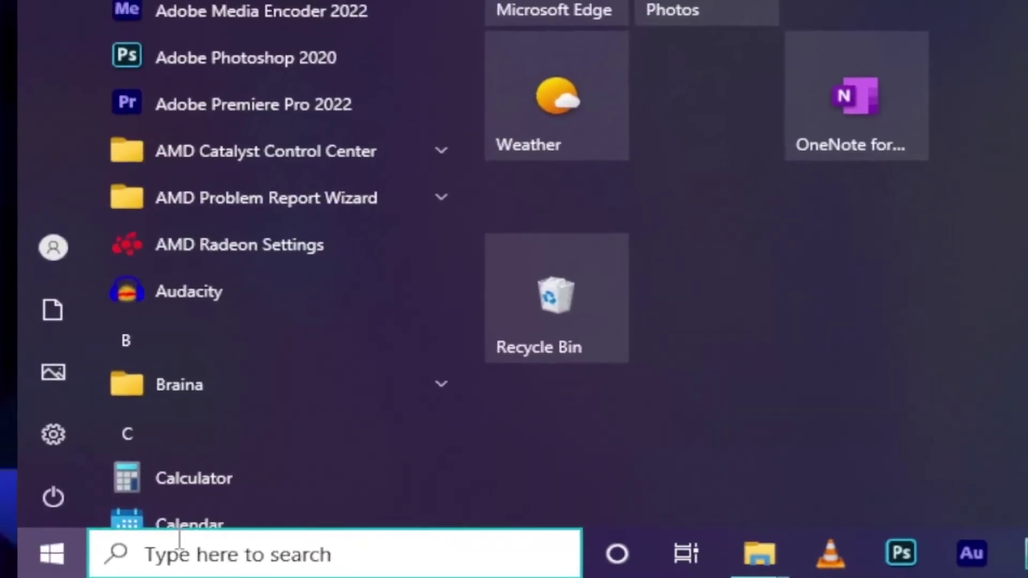
click(172, 551)
text(con)
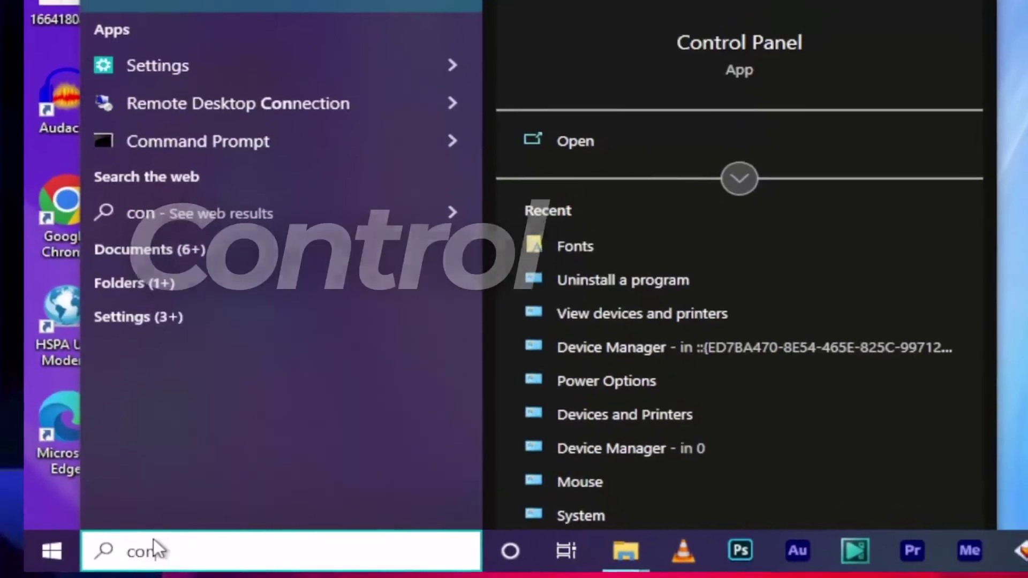
text(tr)
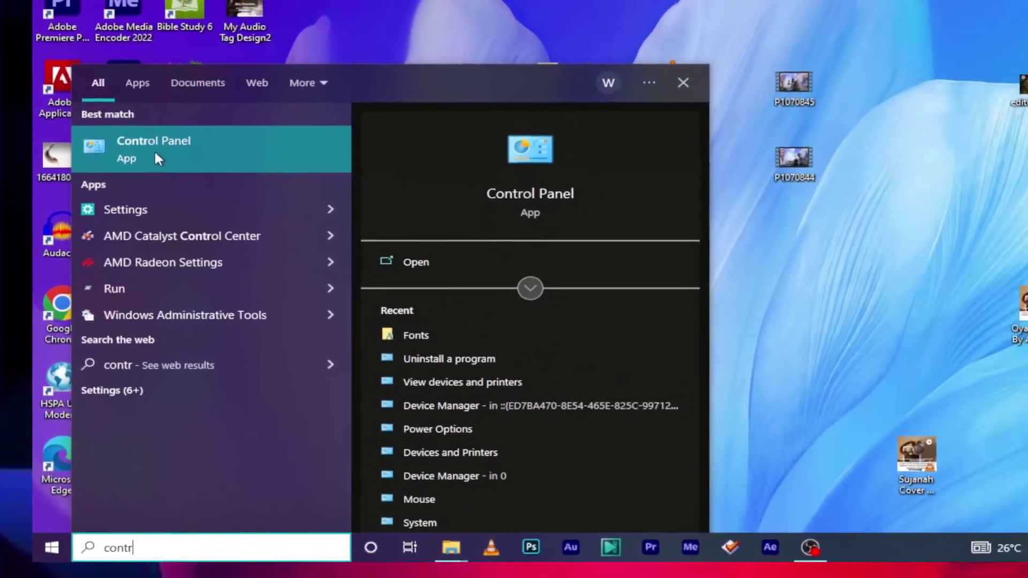
click(158, 118)
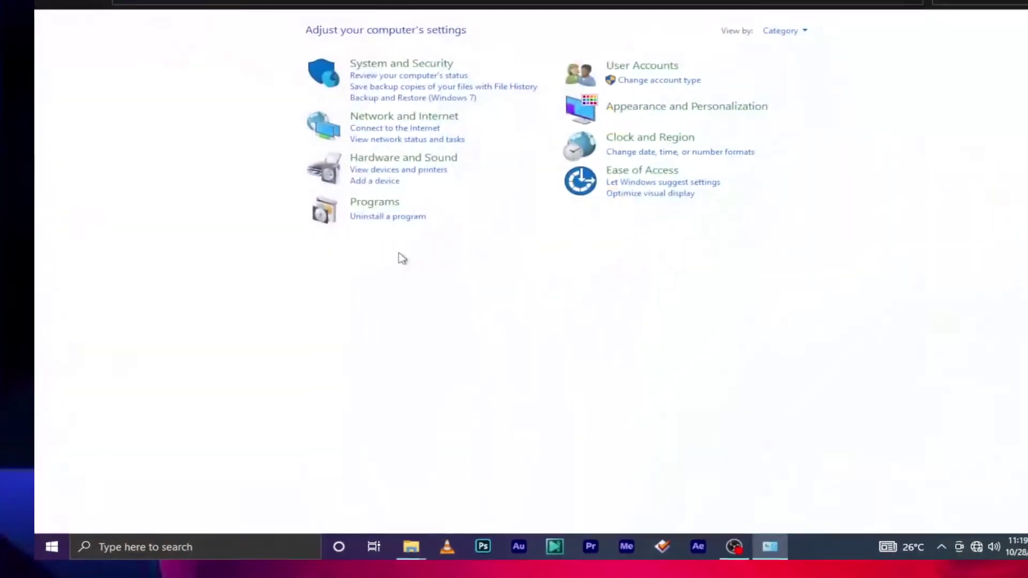
Step: Search Control Panel for 'font' to list the Fonts entry
click(946, 2)
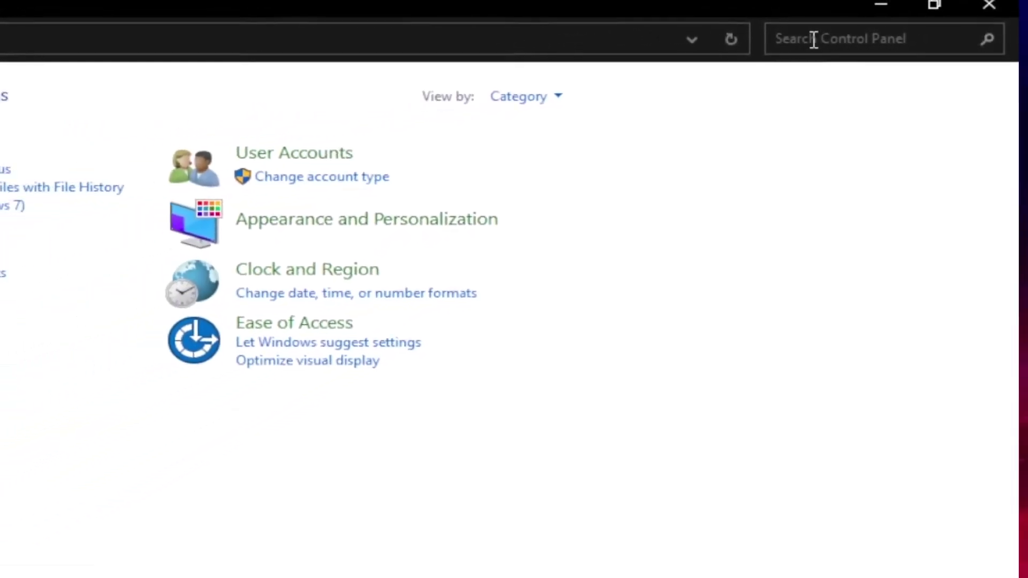
text(font)
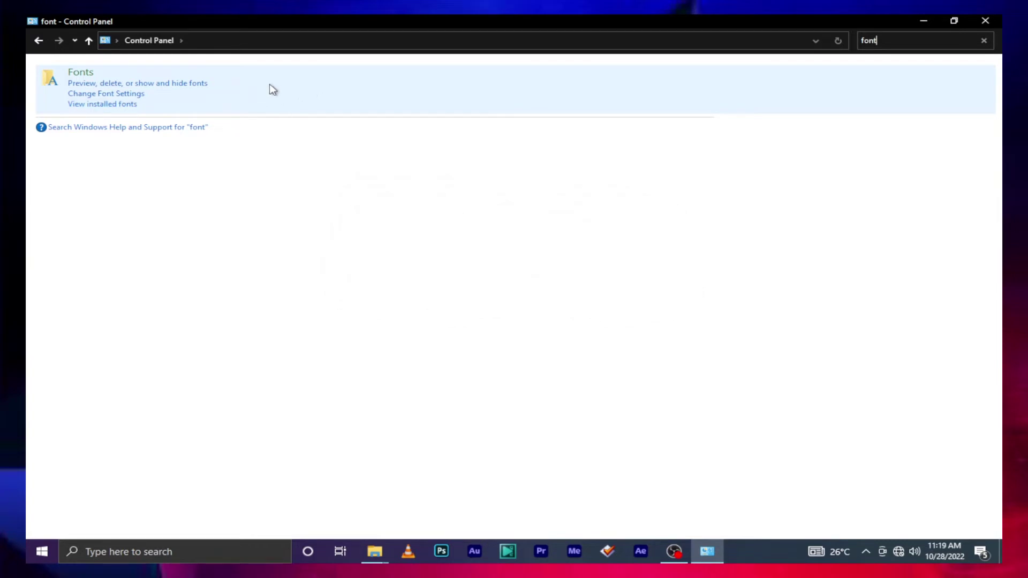
Step: Open the Fonts folder, browse its 1,237 fonts, and select American Dream Regular
click(314, 96)
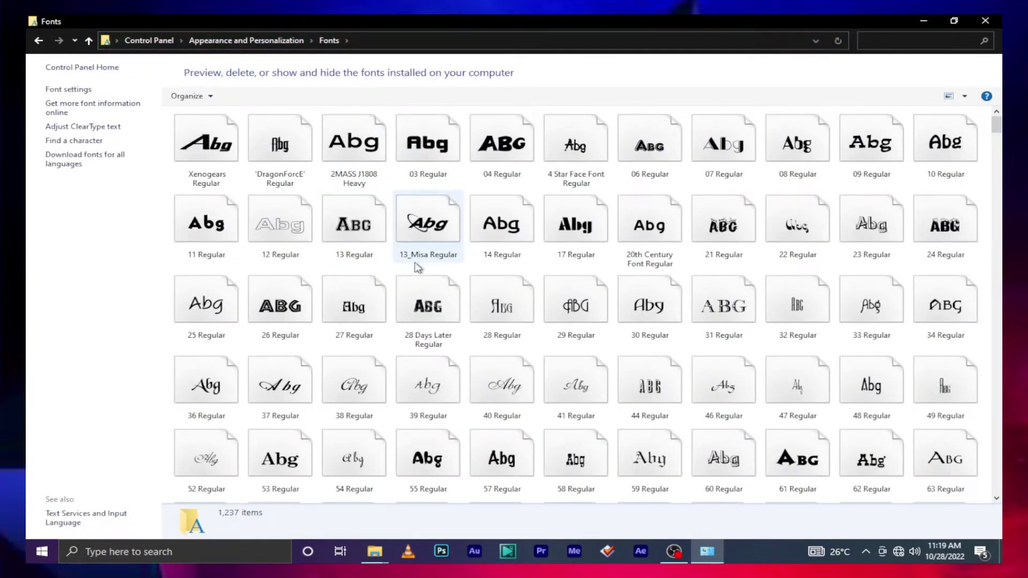
scroll(448, 264, down, 5)
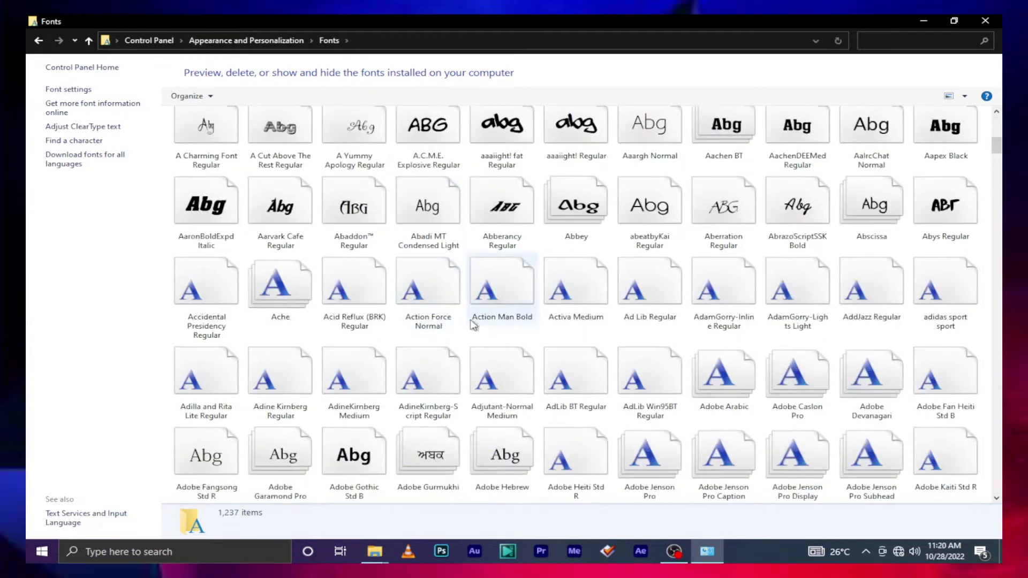
scroll(469, 343, down, 5)
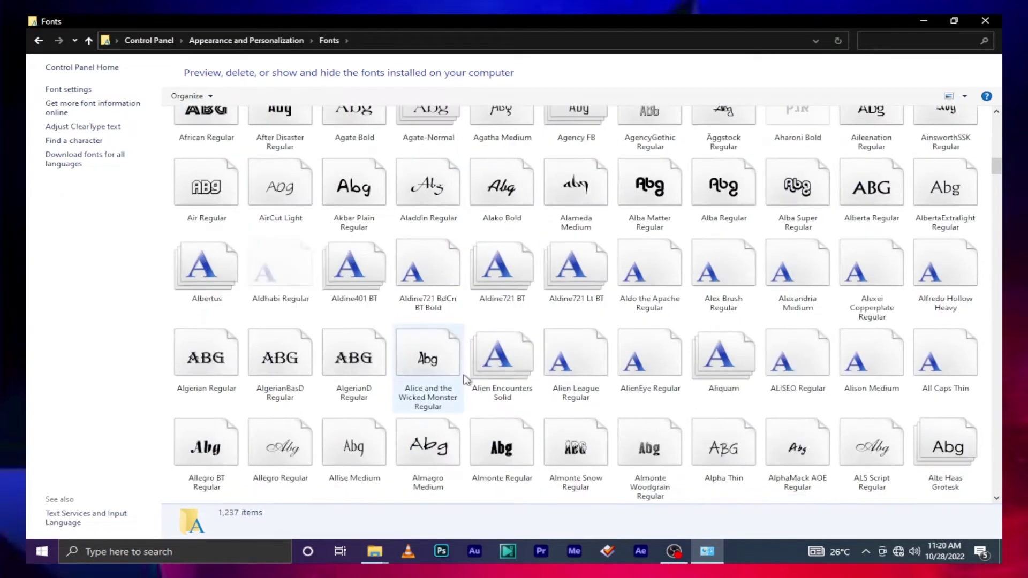
scroll(466, 368, down, 5)
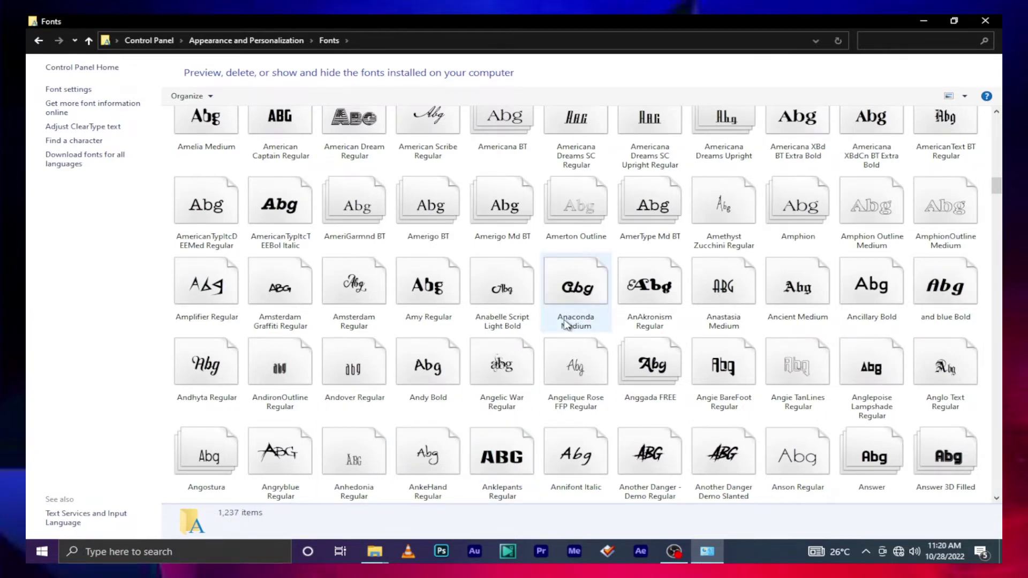
scroll(594, 343, up, 10)
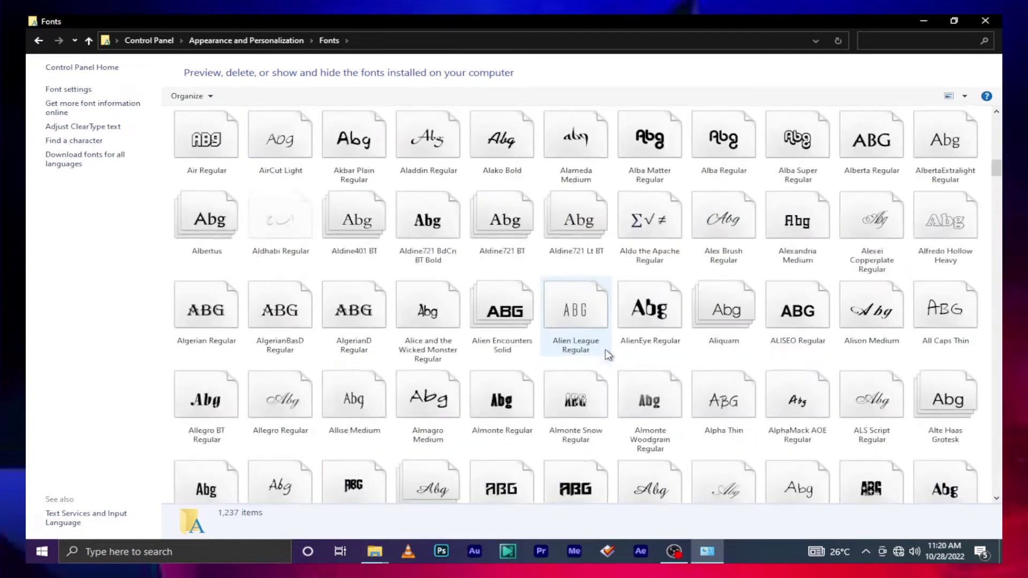
scroll(606, 351, up, 10)
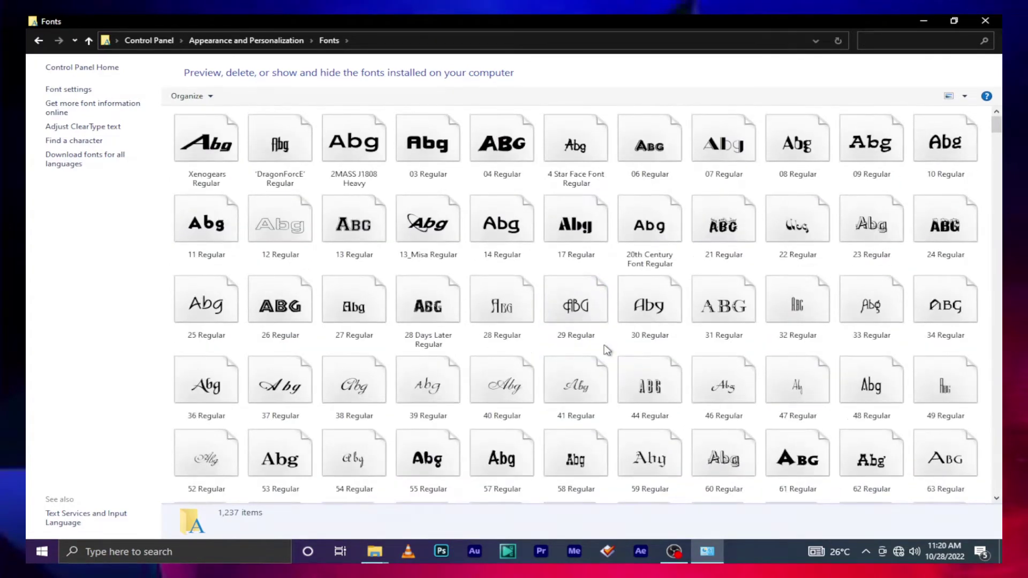
scroll(606, 351, down, 20)
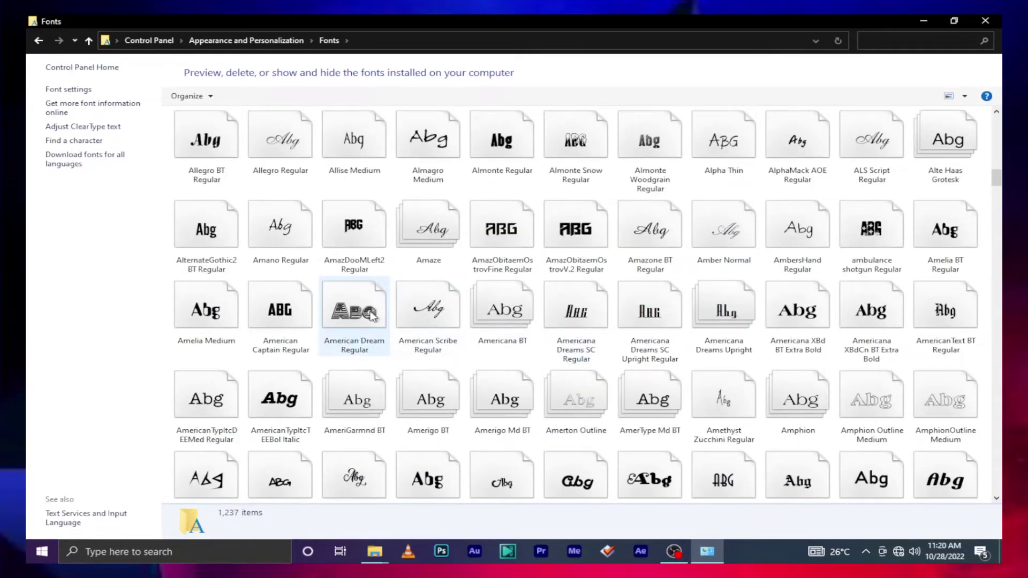
click(372, 316)
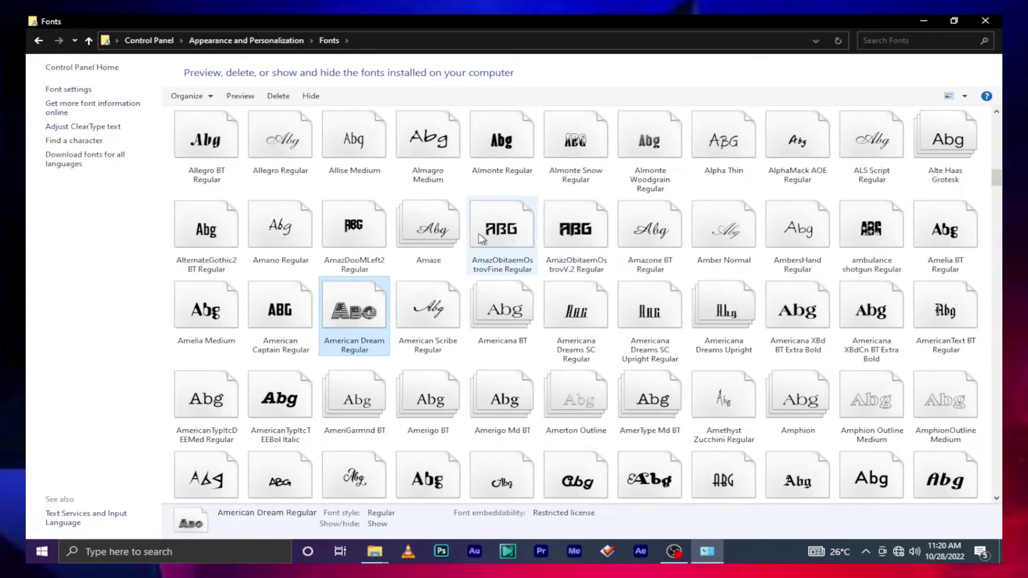
Step: Add AmazObitaemOstrovFine, AmazObitaemOstrovV.2, Almonte Snow and Americana Dreams Upright to the selection
ctrl+click(506, 230)
ctrl+click(585, 231)
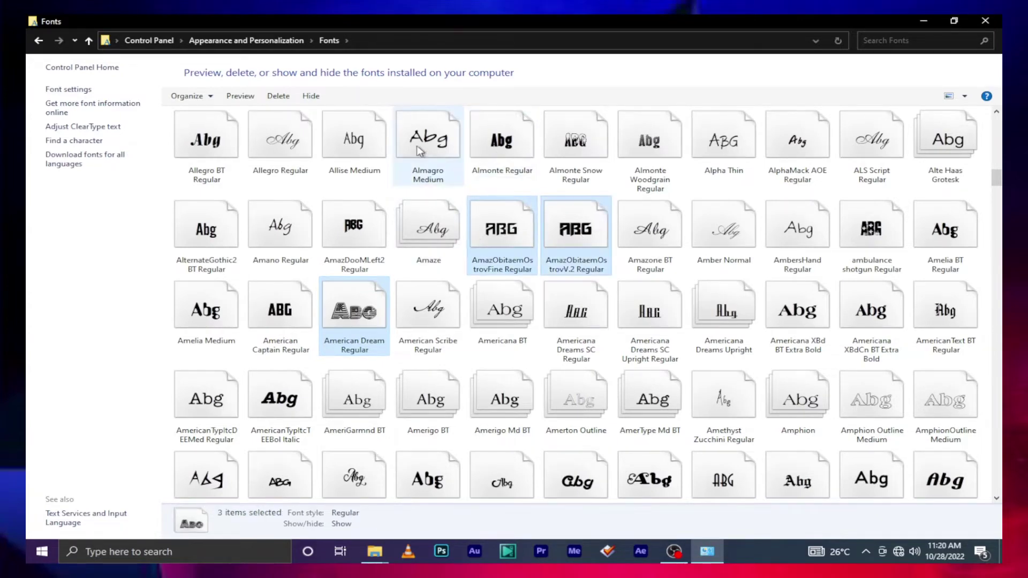
ctrl+click(575, 140)
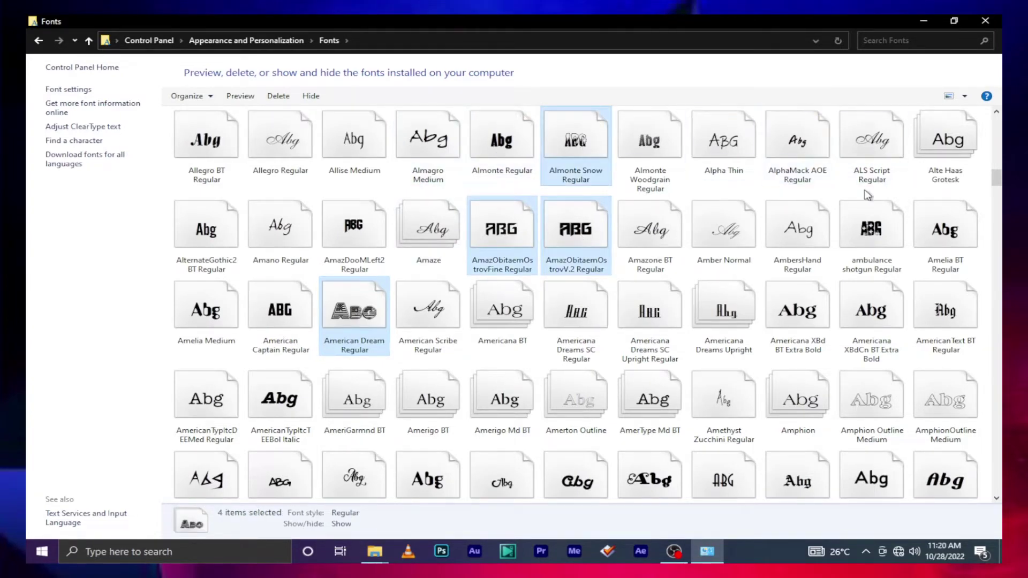
ctrl+click(718, 309)
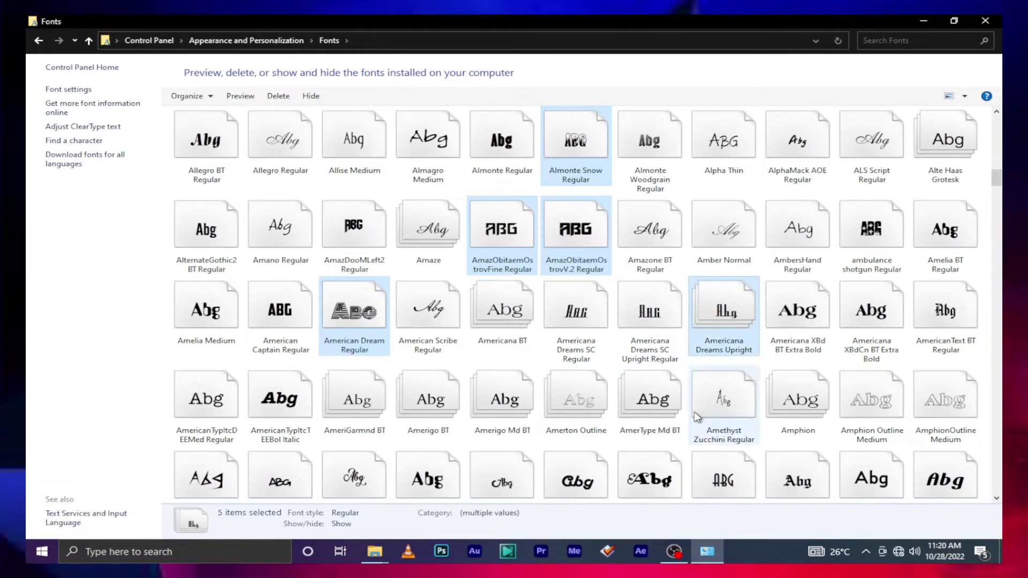
scroll(627, 330, up, 10)
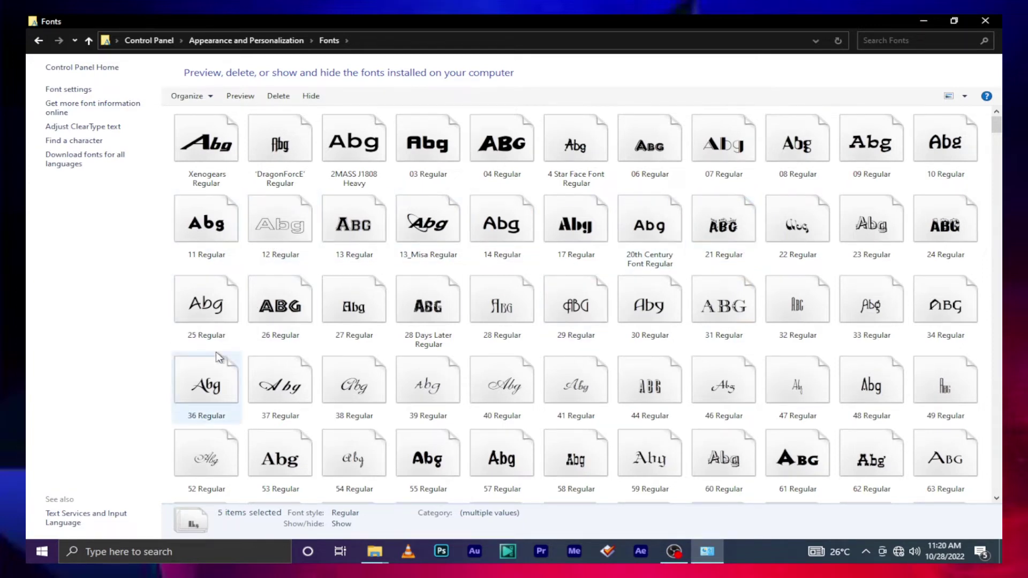
Step: Add 59 Regular and Aragones Regular to the font selection
ctrl+click(647, 460)
scroll(677, 417, down, 5)
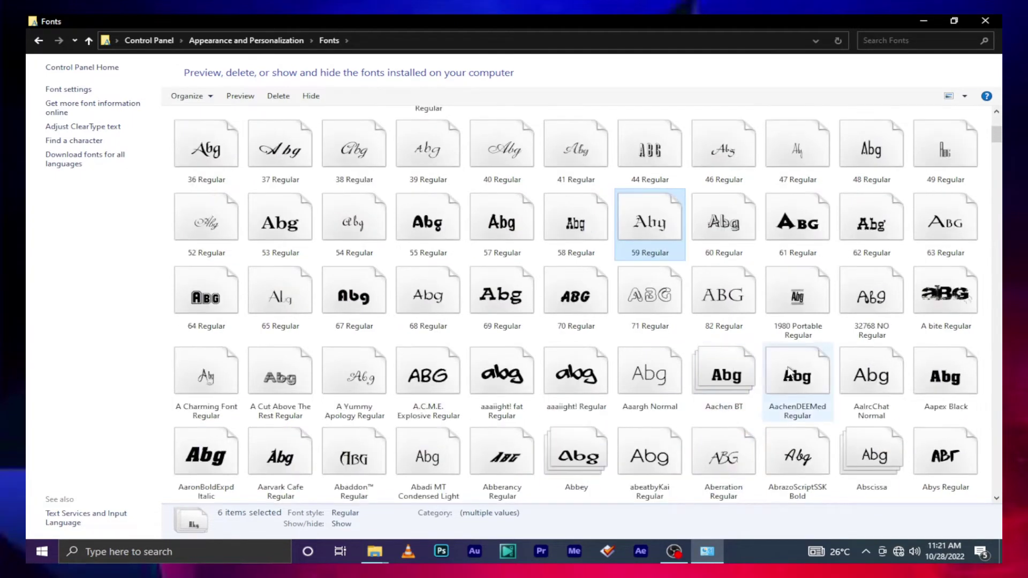
scroll(831, 325, down, 3)
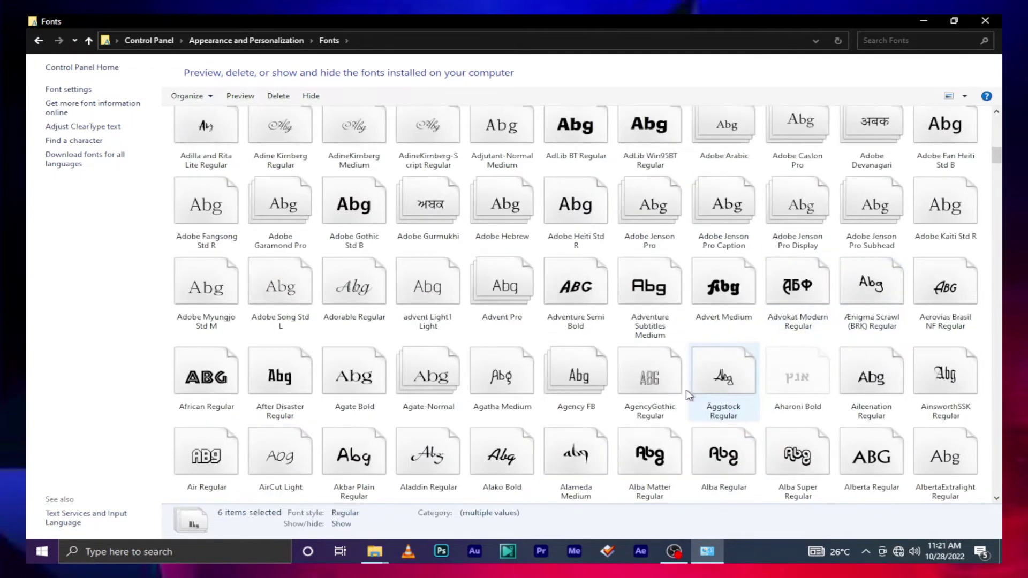
scroll(734, 371, down, 5)
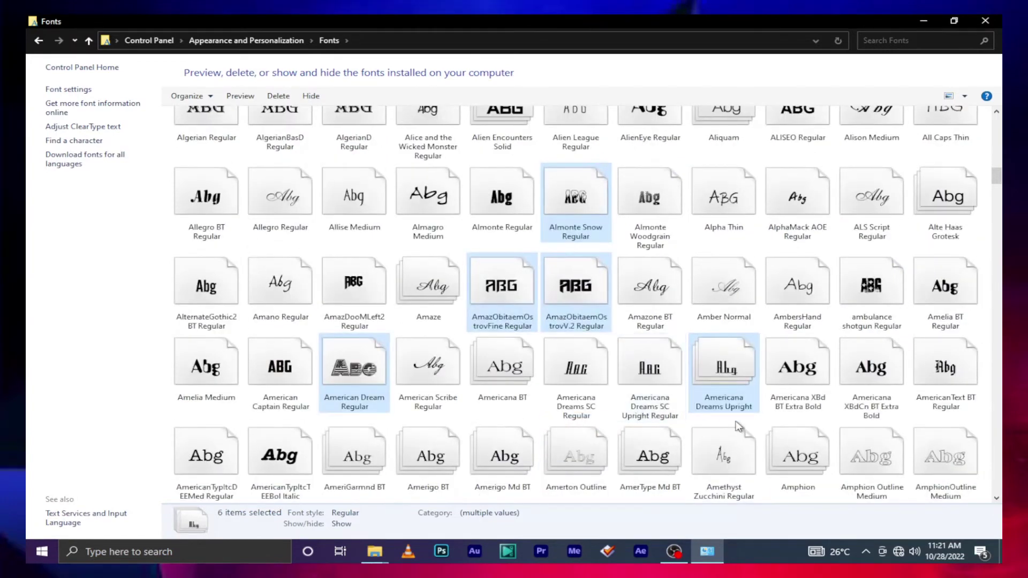
scroll(862, 403, down, 5)
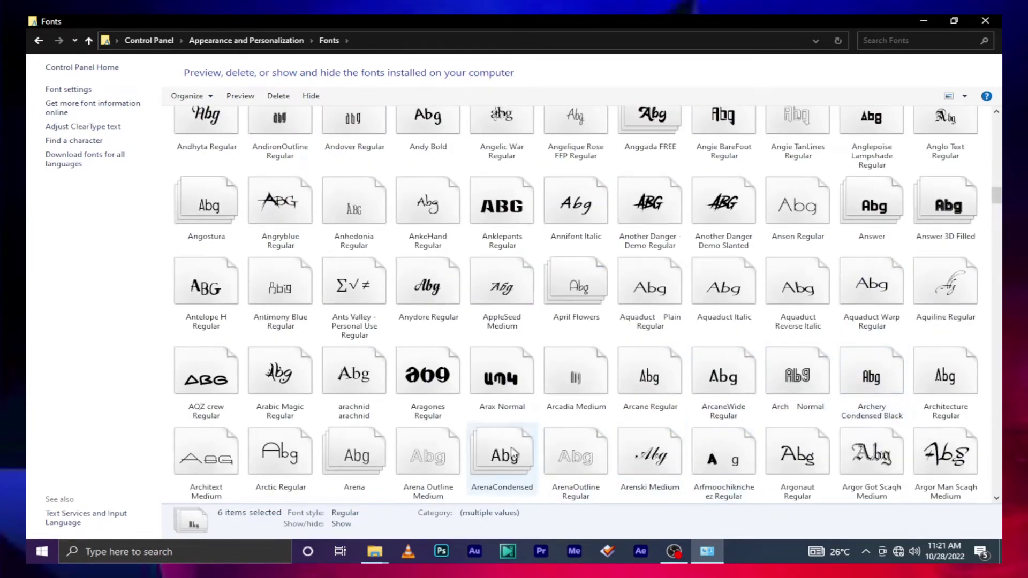
ctrl+click(428, 374)
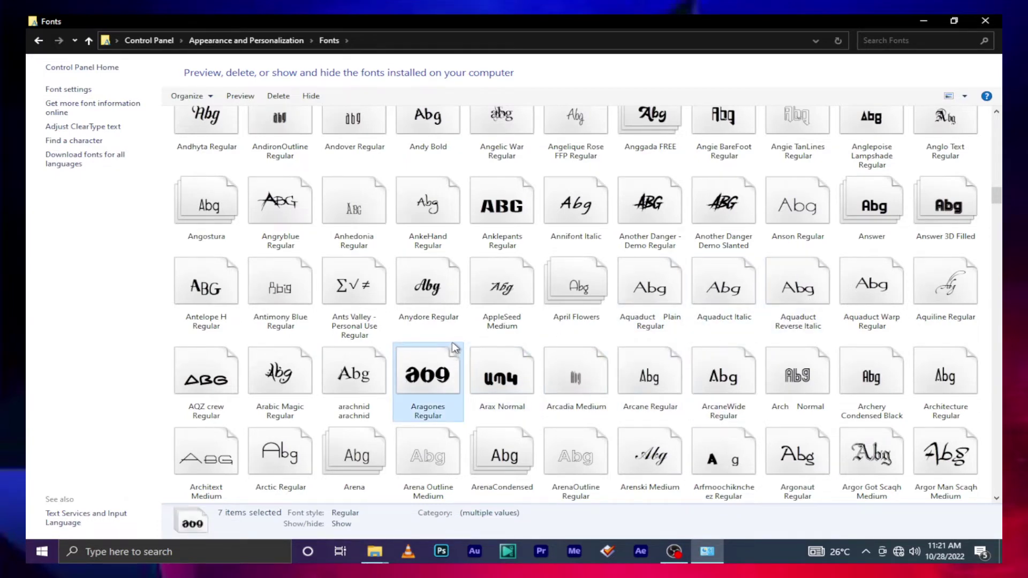
Step: Add Aquaduct Plain, April Flowers, AppleSeed Medium, Anydore, Ants Valley and Antimony Blue to the selection
ctrl+click(657, 289)
ctrl+click(576, 286)
ctrl+click(502, 286)
ctrl+click(428, 287)
ctrl+click(346, 289)
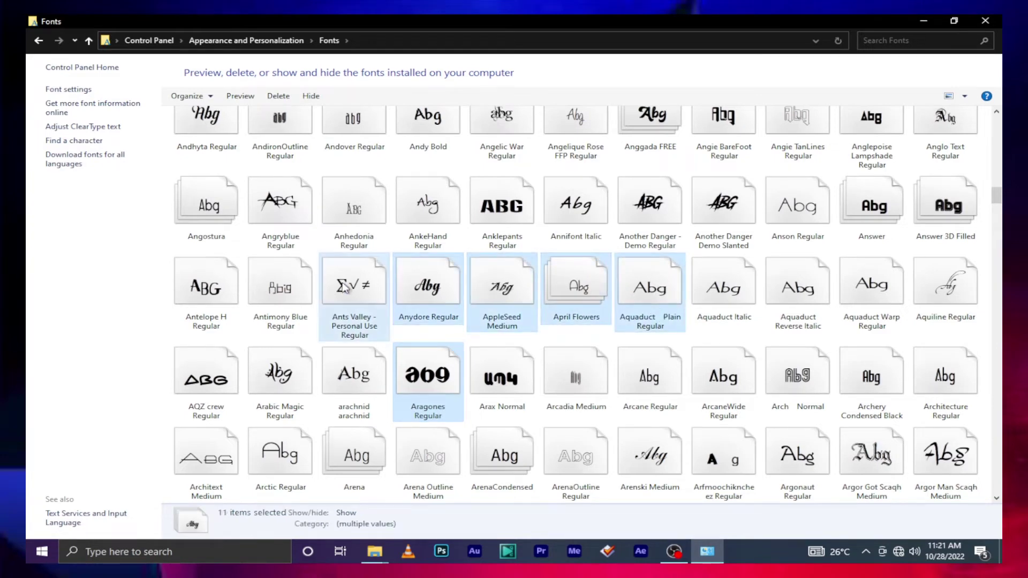
ctrl+click(256, 289)
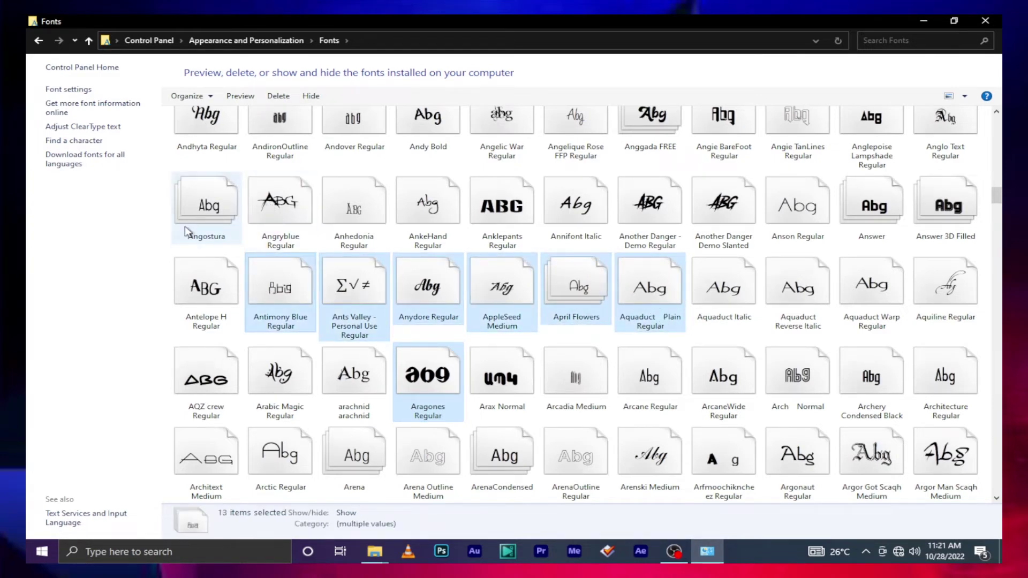
Step: Add two more fonts plus Argonaut Regular and Argor Got Scaqh Medium, bringing the selection to 17
ctrl+click(387, 471)
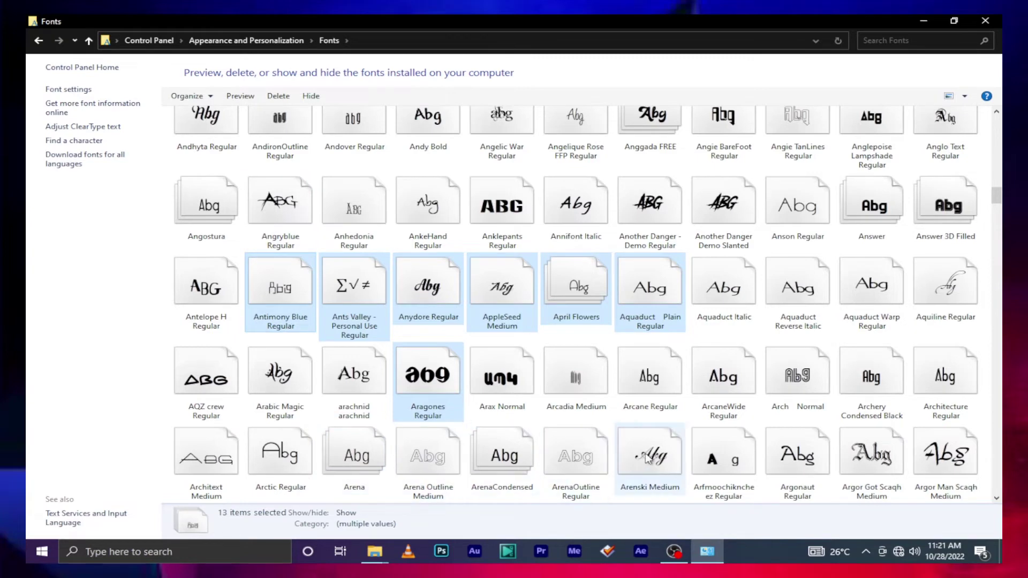
ctrl+click(744, 477)
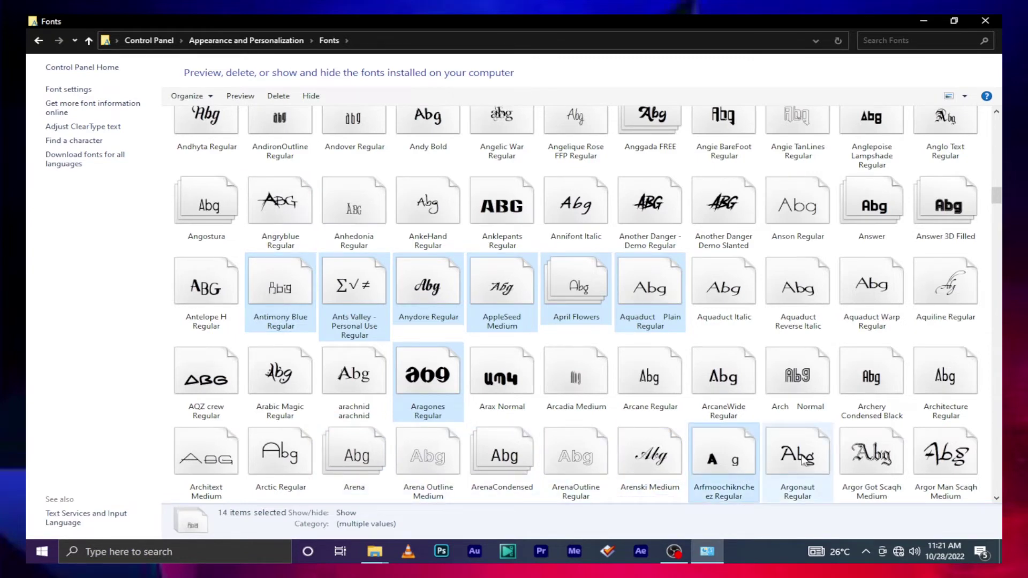
ctrl+click(803, 460)
ctrl+click(872, 461)
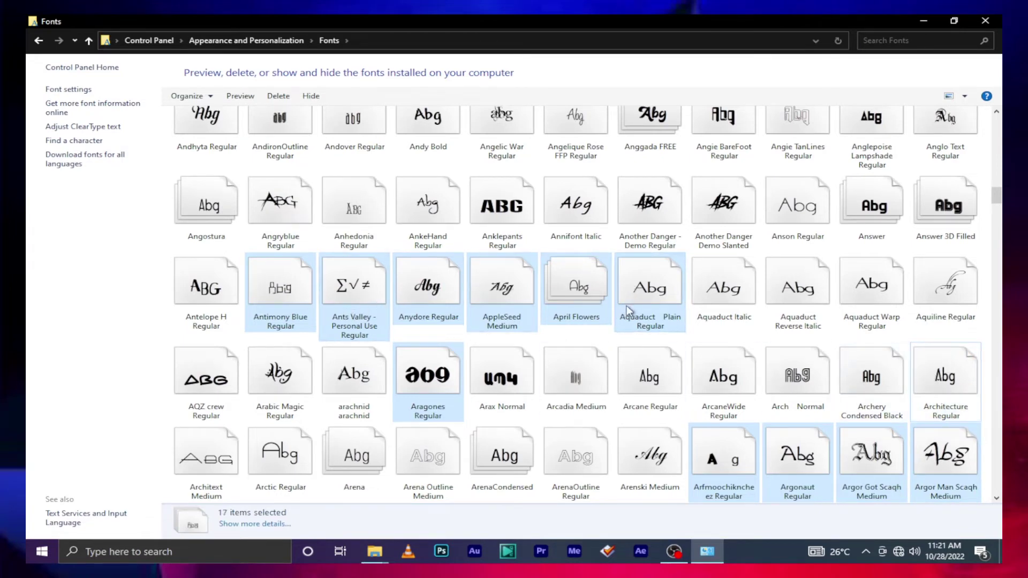
scroll(629, 311, up, 10)
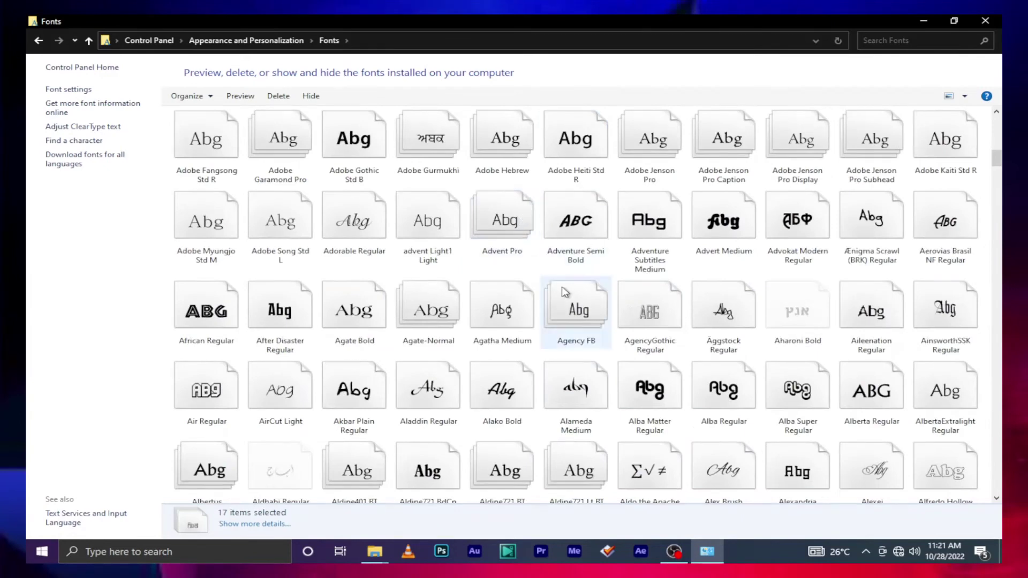
scroll(565, 291, down, 5)
Step: Delete the selected fonts and confirm Yes to remove them permanently
right_click(561, 288)
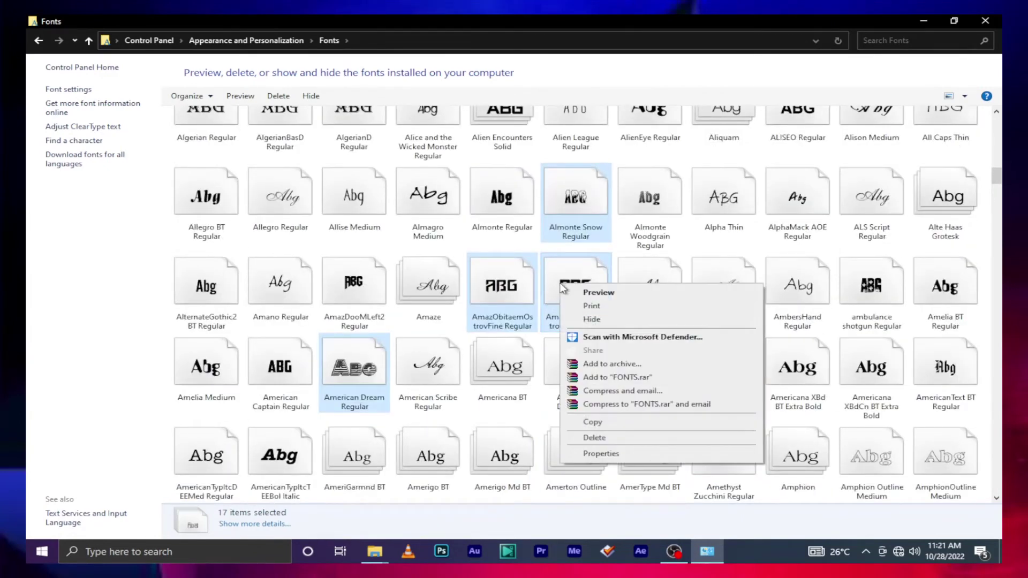
click(599, 438)
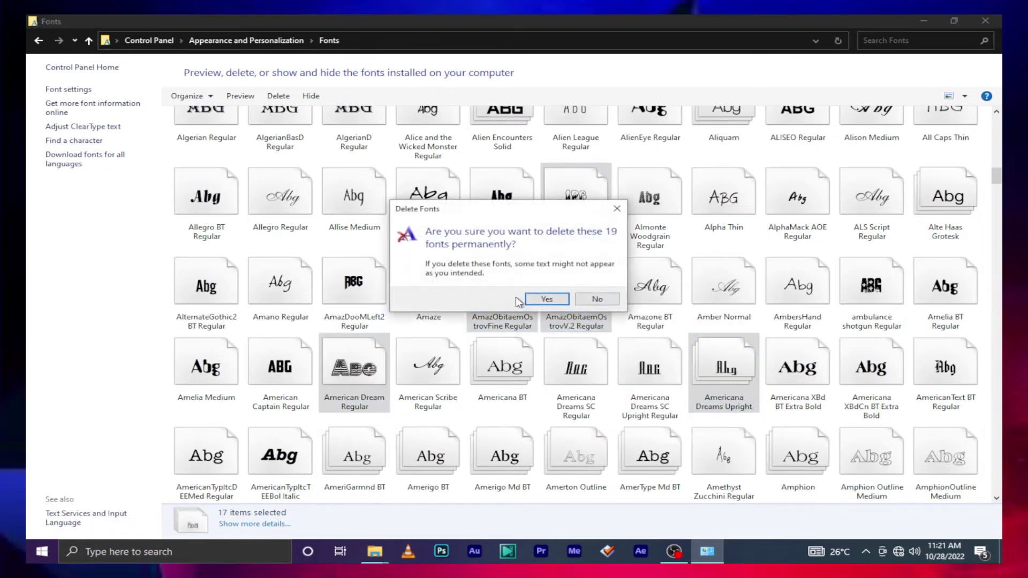
click(547, 299)
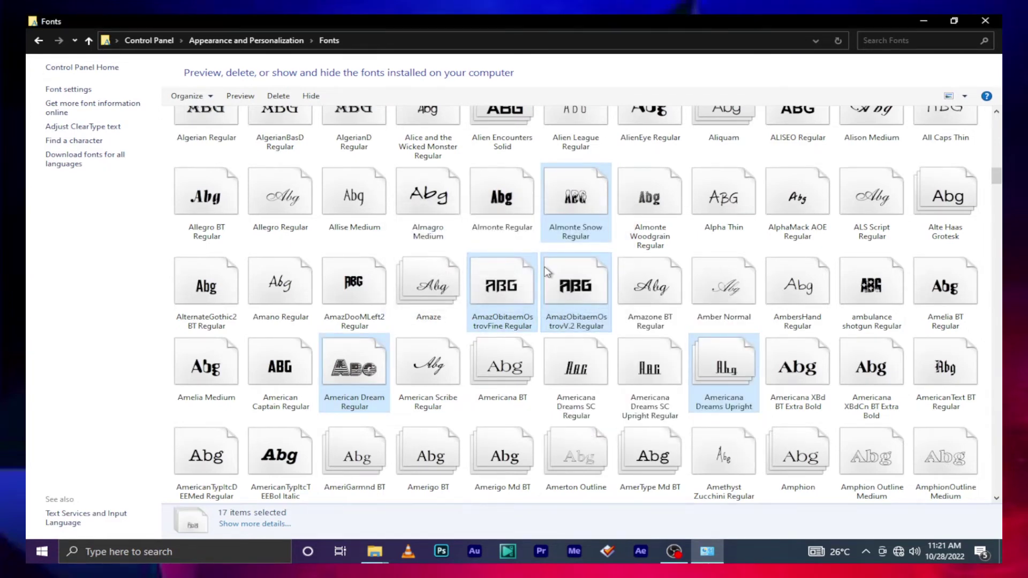
Step: Refresh the Fonts folder and scroll through it to confirm 1,220 fonts remain
right_click(540, 249)
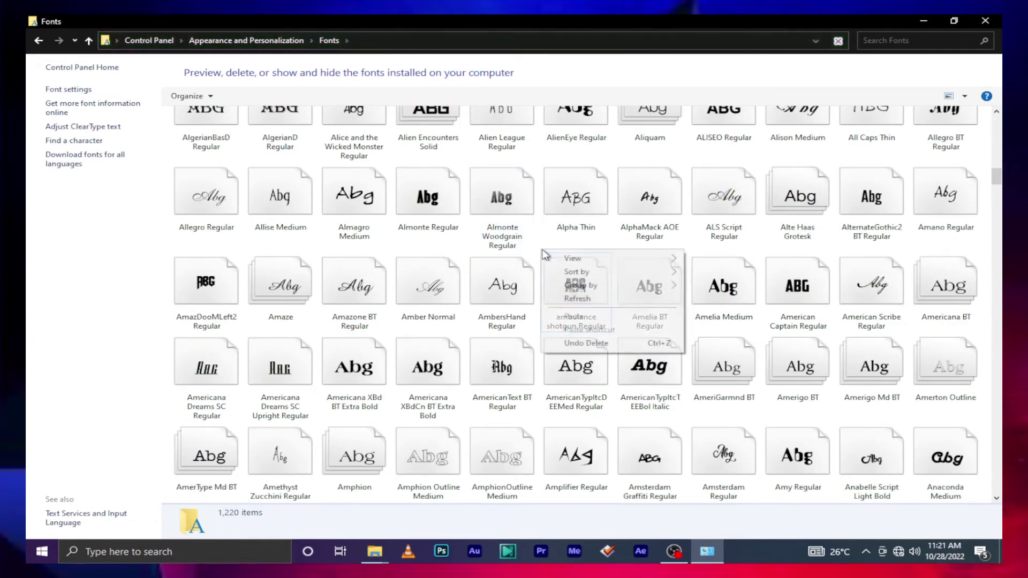
click(575, 299)
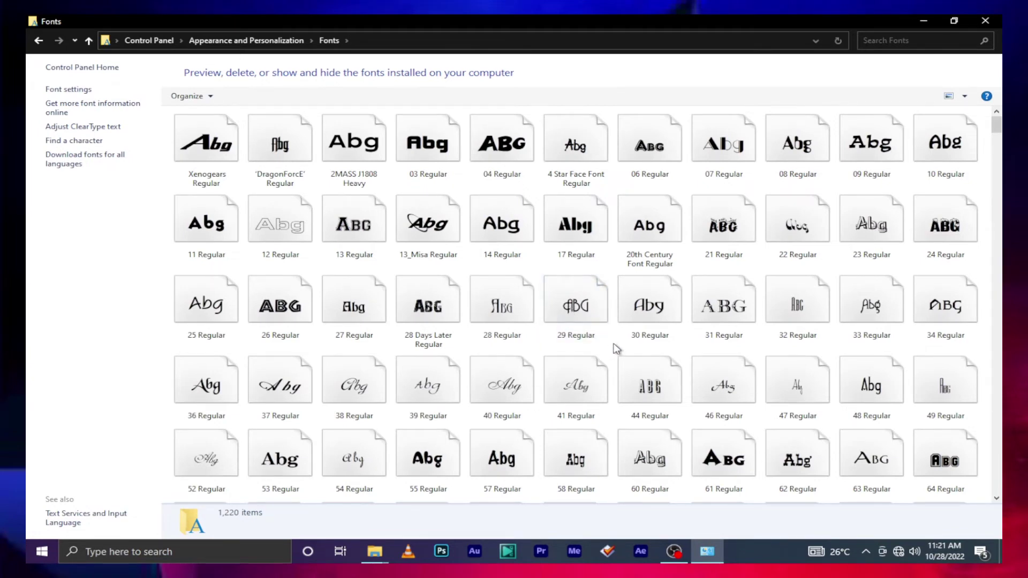
scroll(613, 348, down, 5)
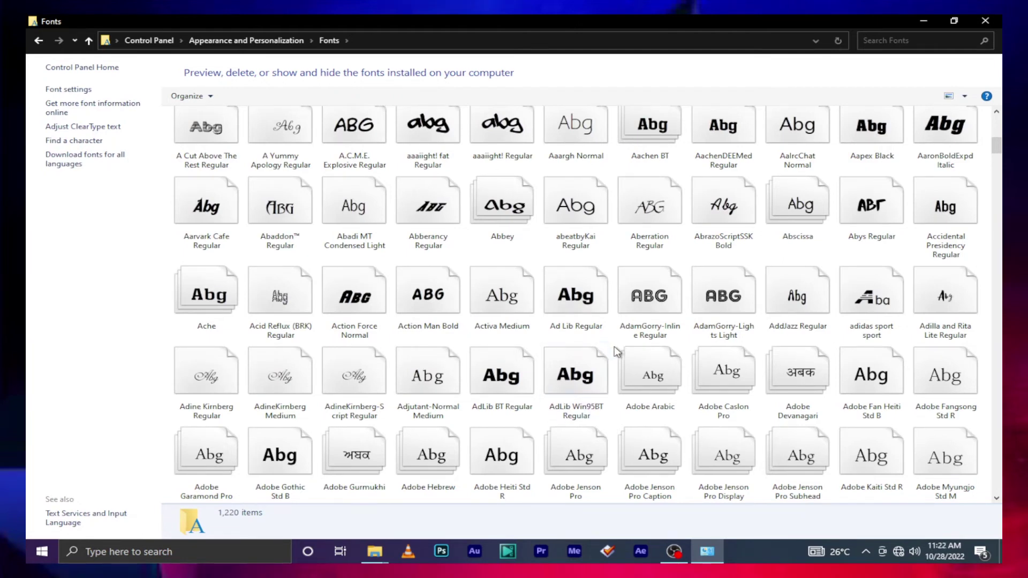
scroll(615, 351, down, 6)
scroll(614, 349, up, 5)
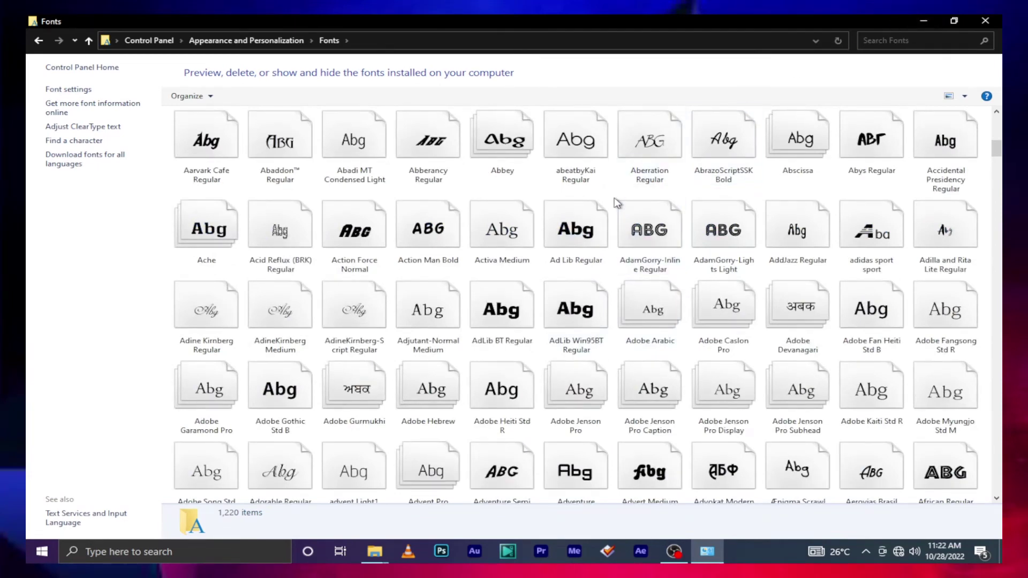
scroll(802, 198, up, 5)
scroll(820, 194, down, 4)
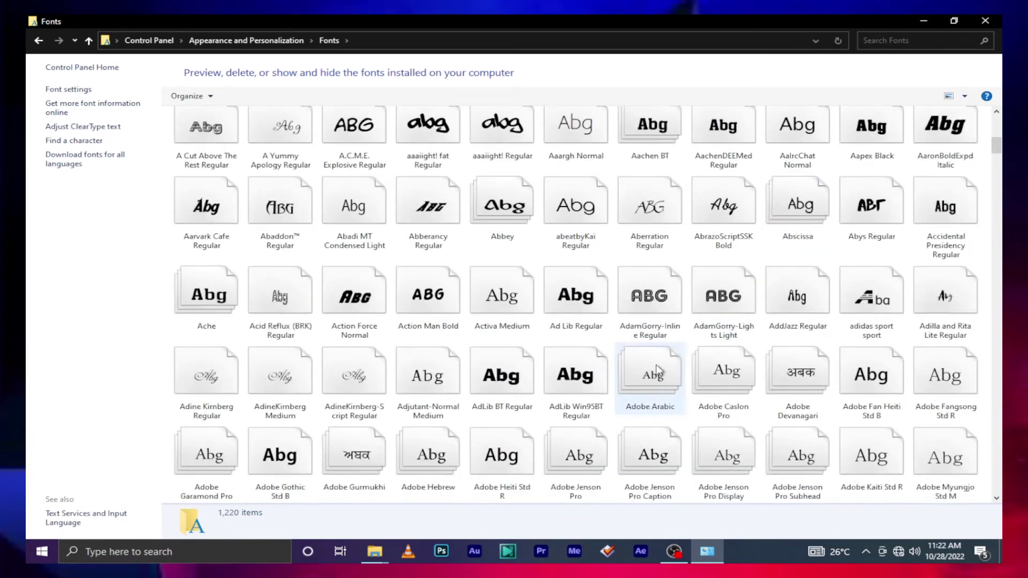